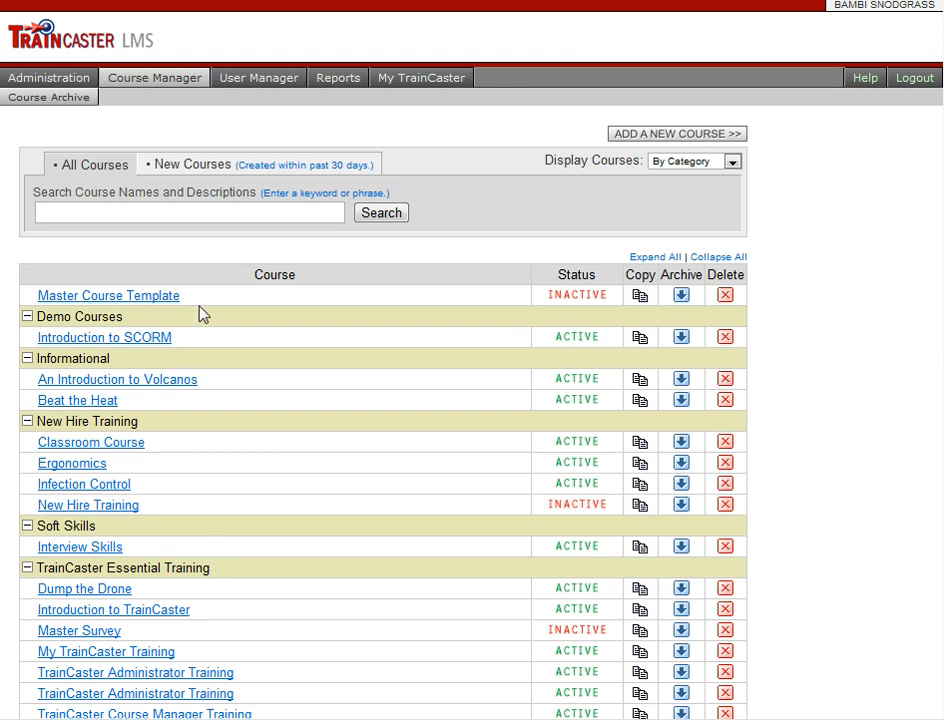
# In the Master Course Template course settings, choose Layout 2 (Left/Bottom Navigation) for the TrainCaster content format.
pyautogui.click(150, 308)
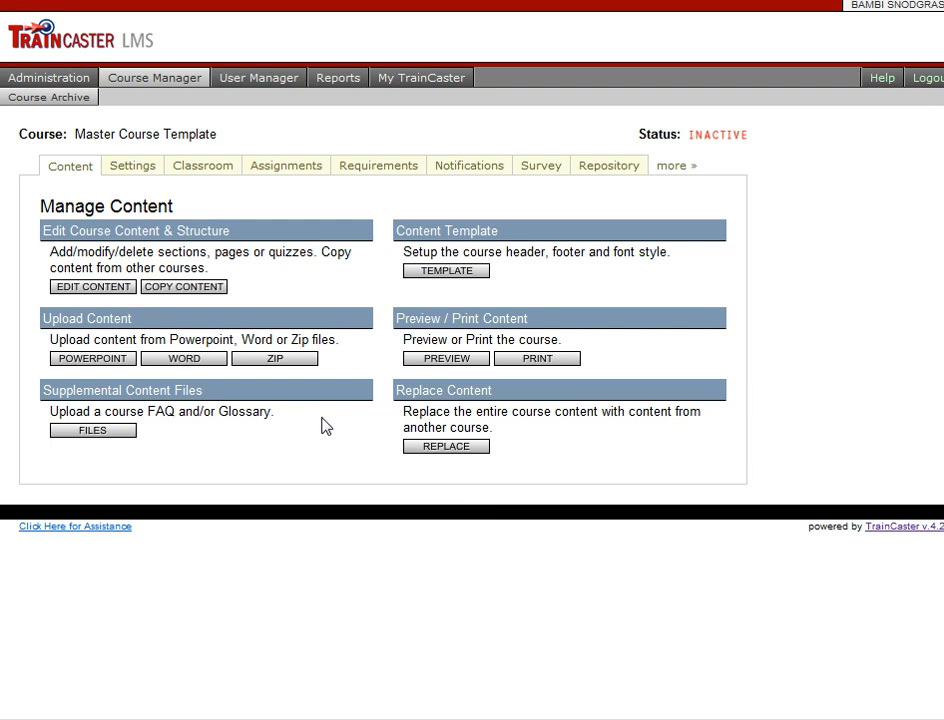
pyautogui.click(146, 171)
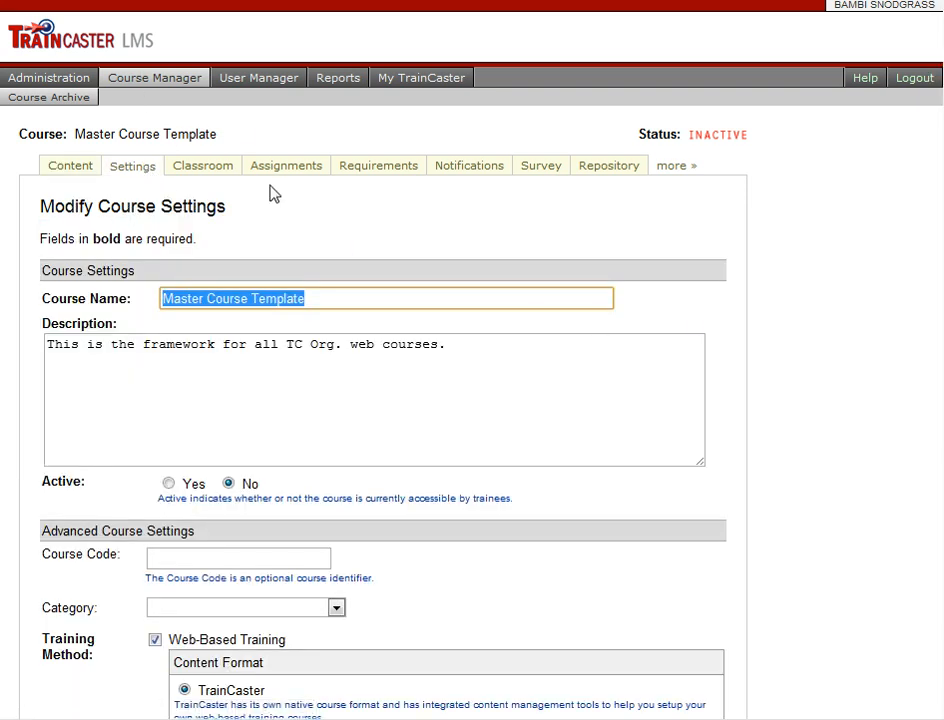
pyautogui.scroll(-3, 799, 297)
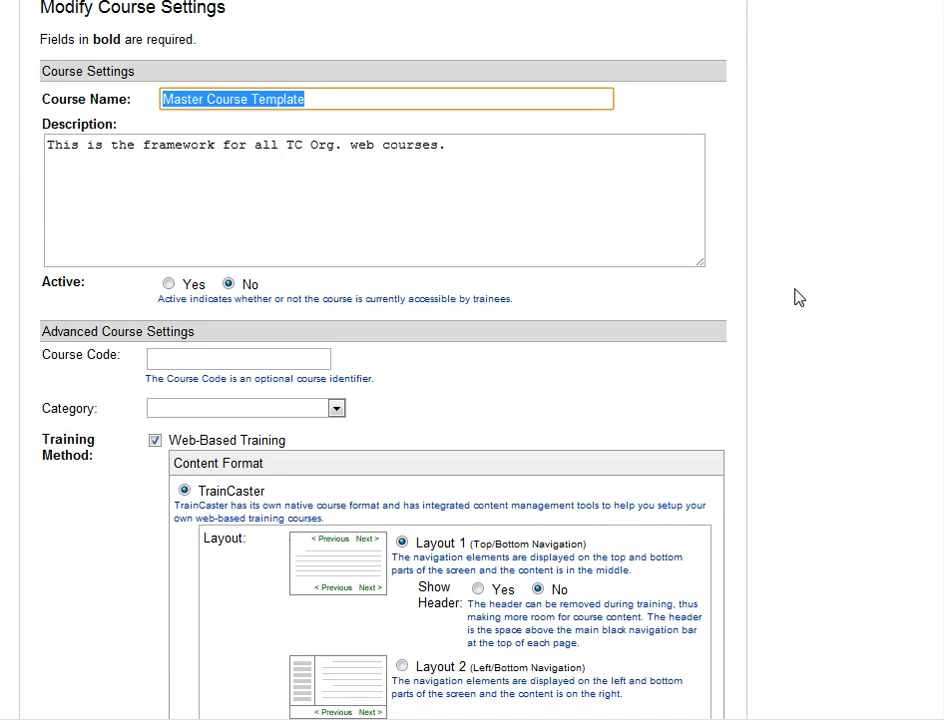
pyautogui.scroll(-3, 799, 297)
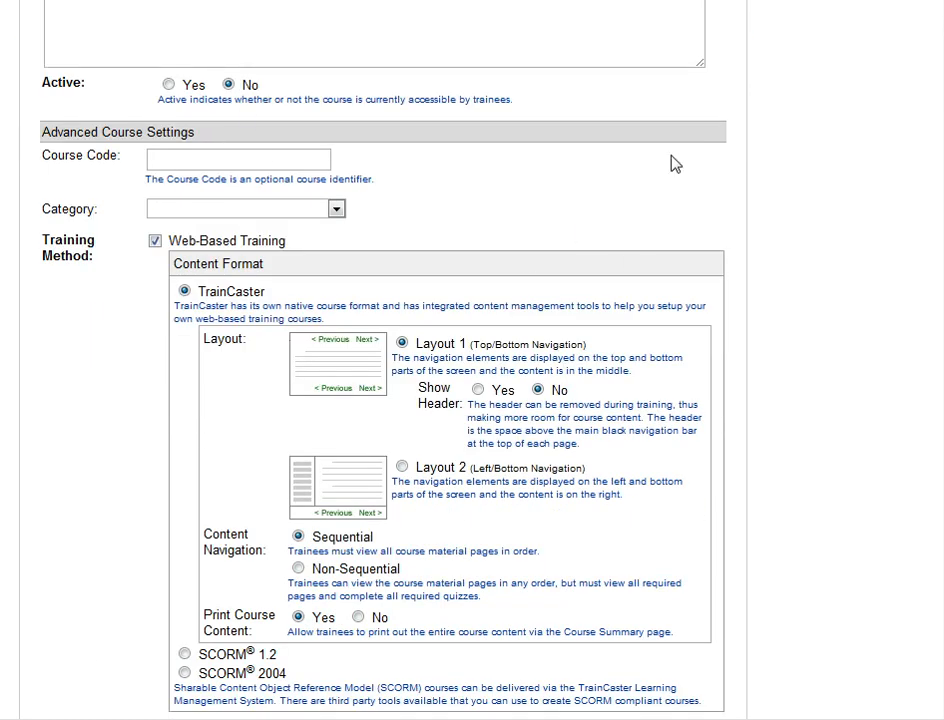
pyautogui.scroll(-1, 809, 204)
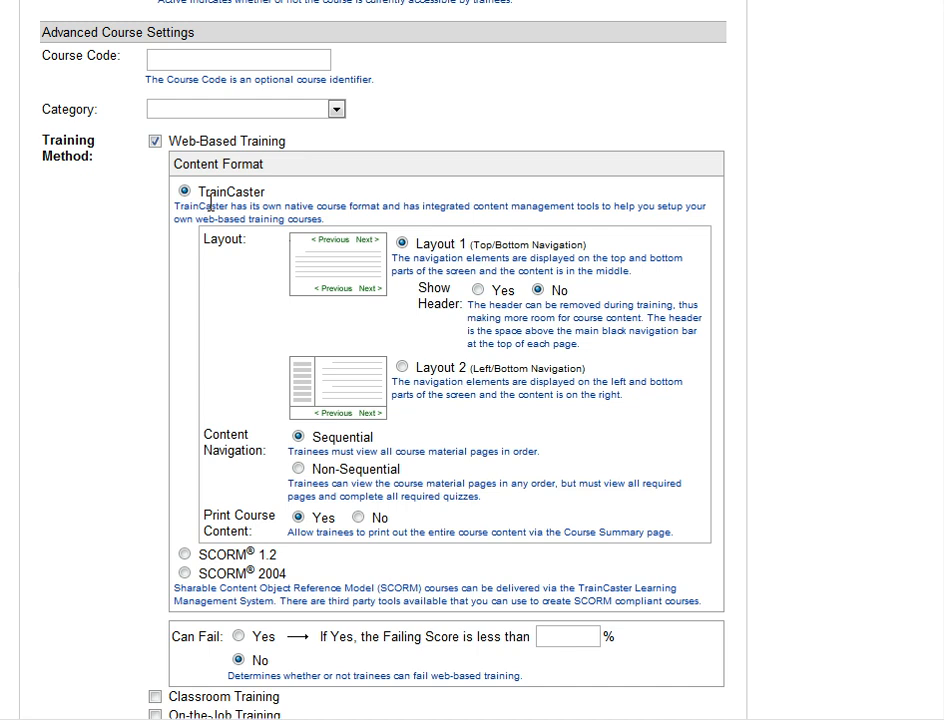
pyautogui.click(403, 367)
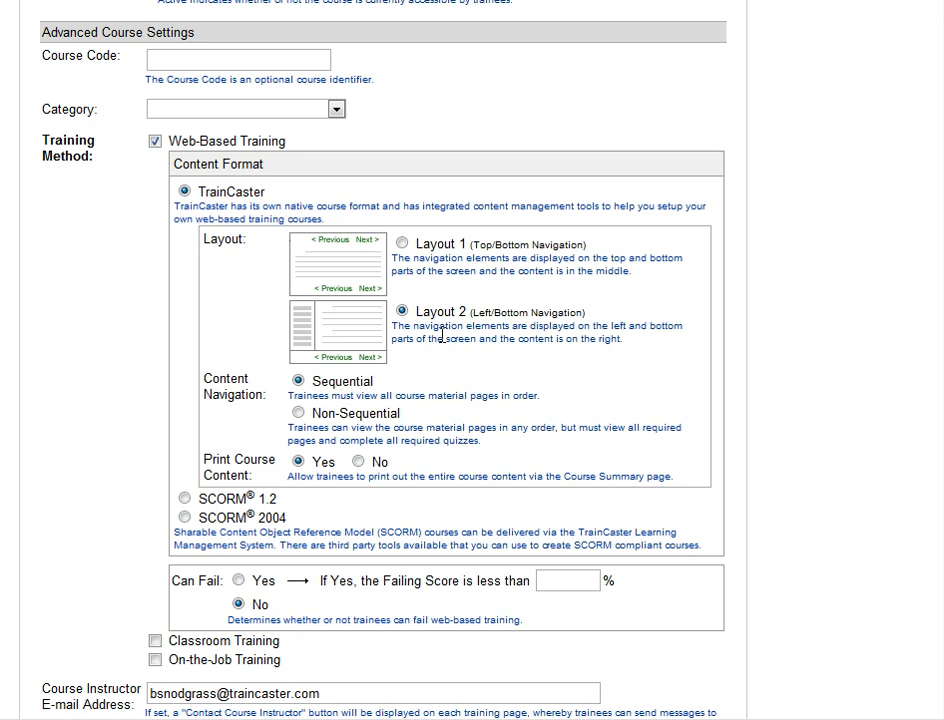
# Allow trainees to fail the web-based training and set the failing score to less than 80%.
pyautogui.scroll(-2, 440, 335)
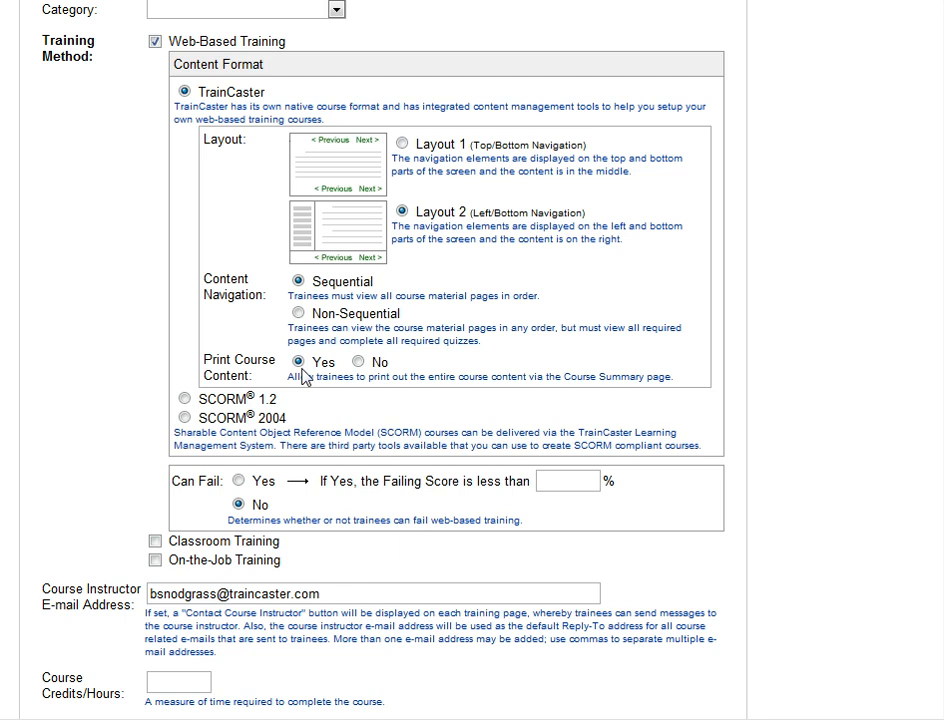
pyautogui.scroll(-2, 352, 397)
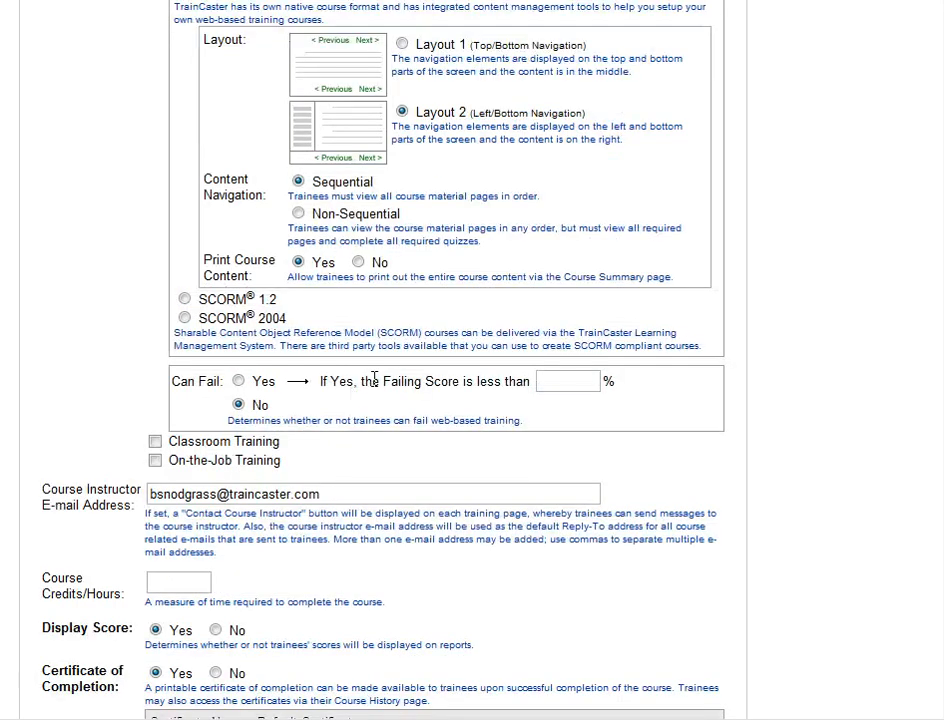
pyautogui.click(242, 382)
pyautogui.click(552, 381)
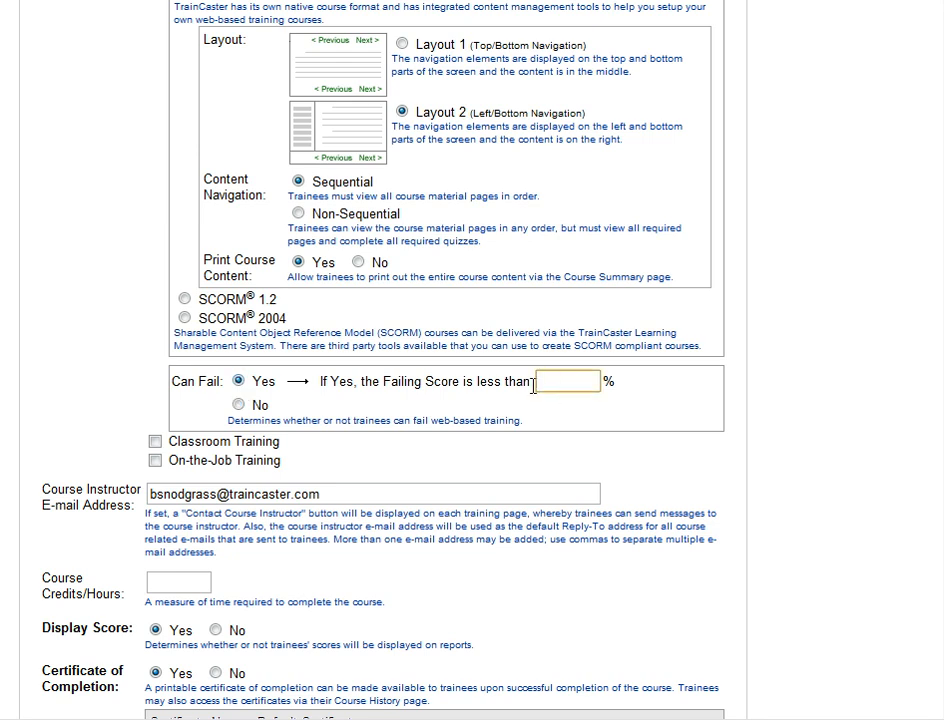
pyautogui.write('80')
pyautogui.click(546, 402)
# Preview the current certificate of completion, close the preview, and save the modified course settings.
pyautogui.scroll(-5, 666, 421)
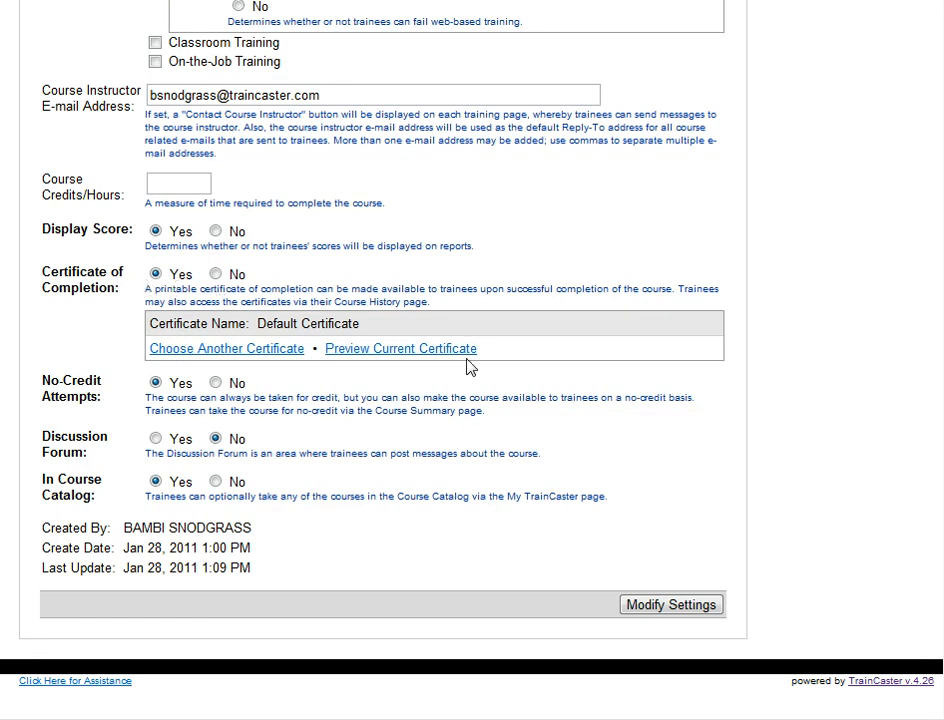
pyautogui.click(400, 352)
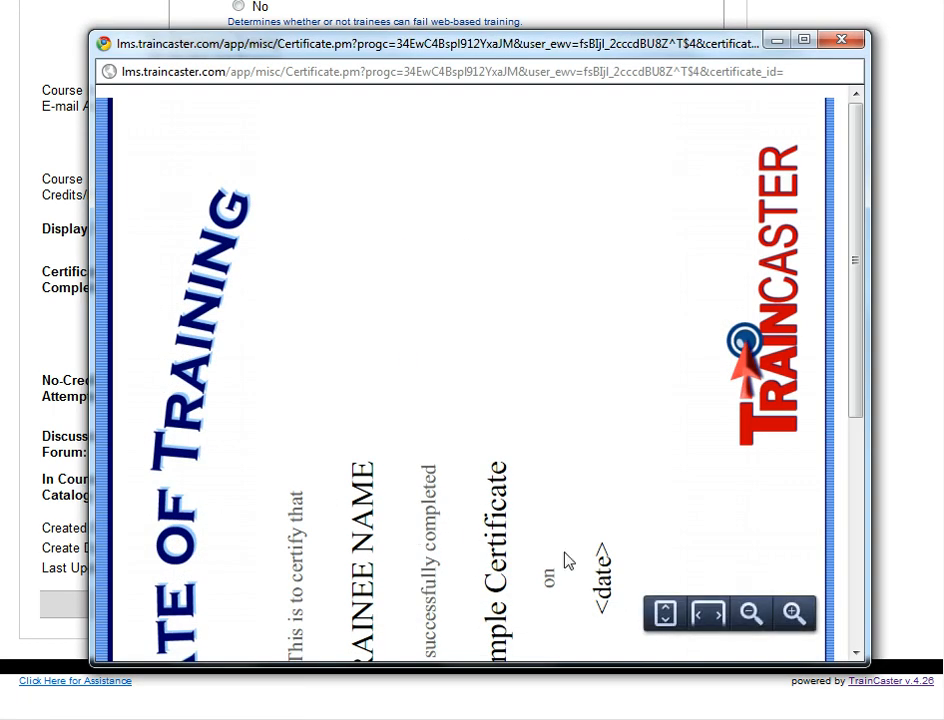
pyautogui.moveTo(857, 290); pyautogui.dragTo(868, 425)
pyautogui.click(840, 42)
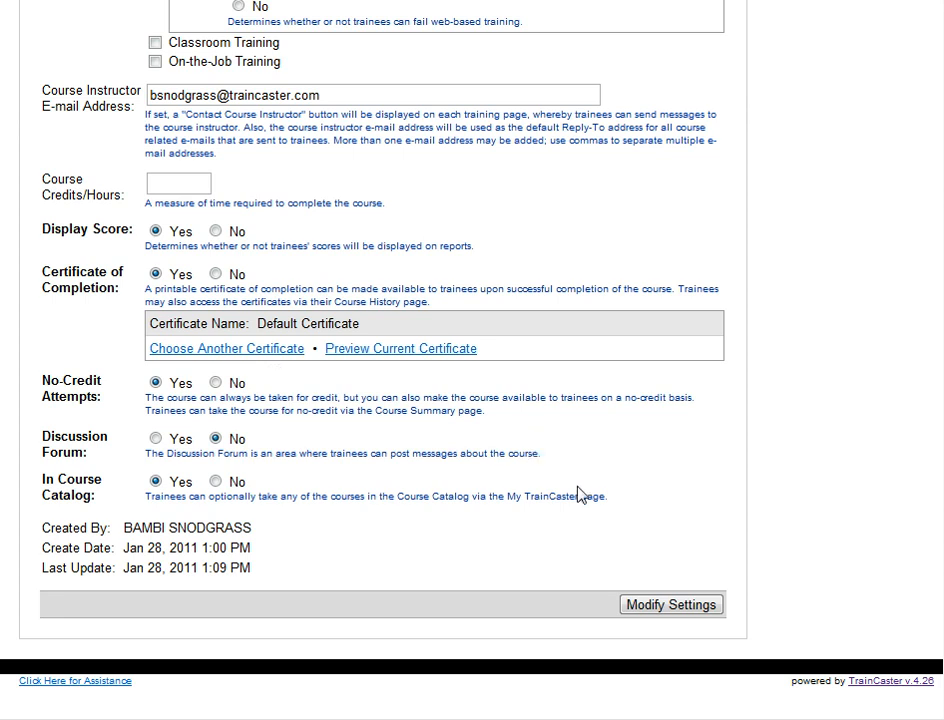
pyautogui.click(681, 605)
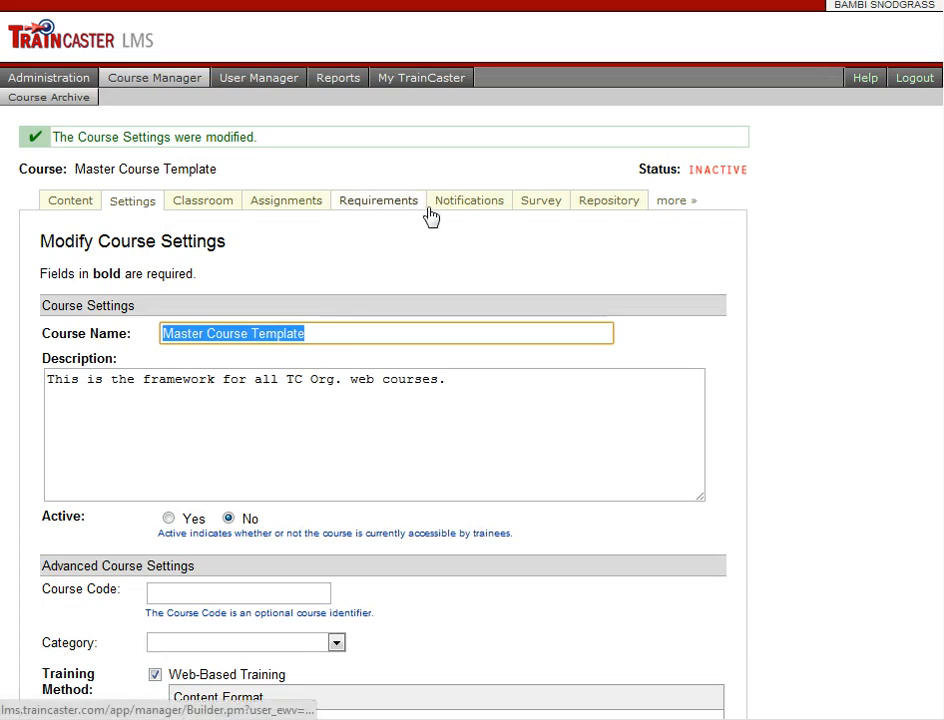
# Set the template's Course Completion Message to "You have successfully completed the above listed course." and save it.
pyautogui.click(470, 210)
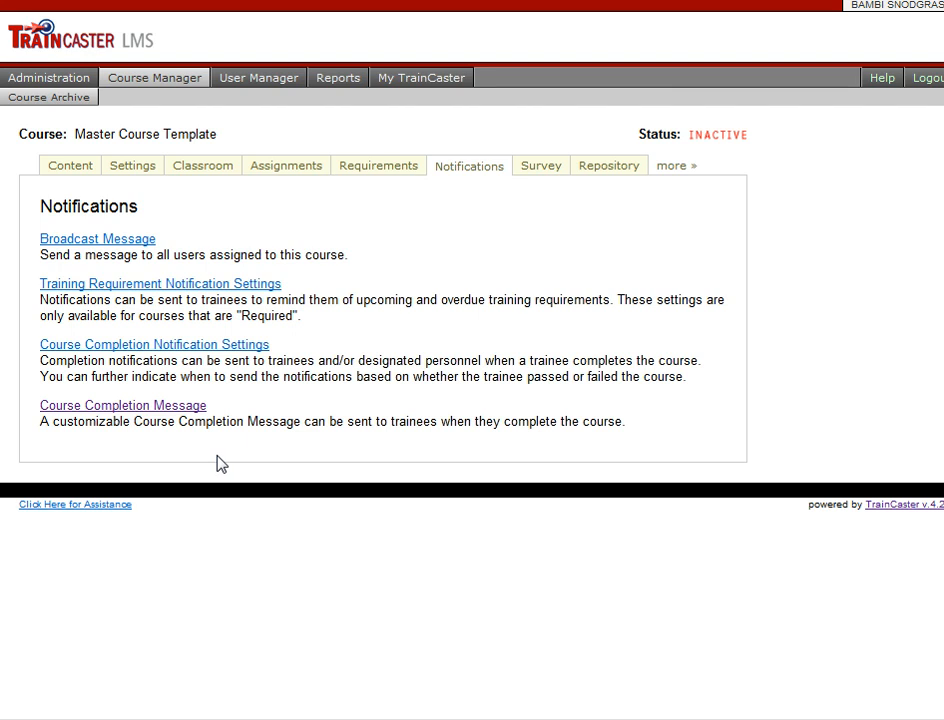
pyautogui.click(190, 410)
pyautogui.click(365, 611)
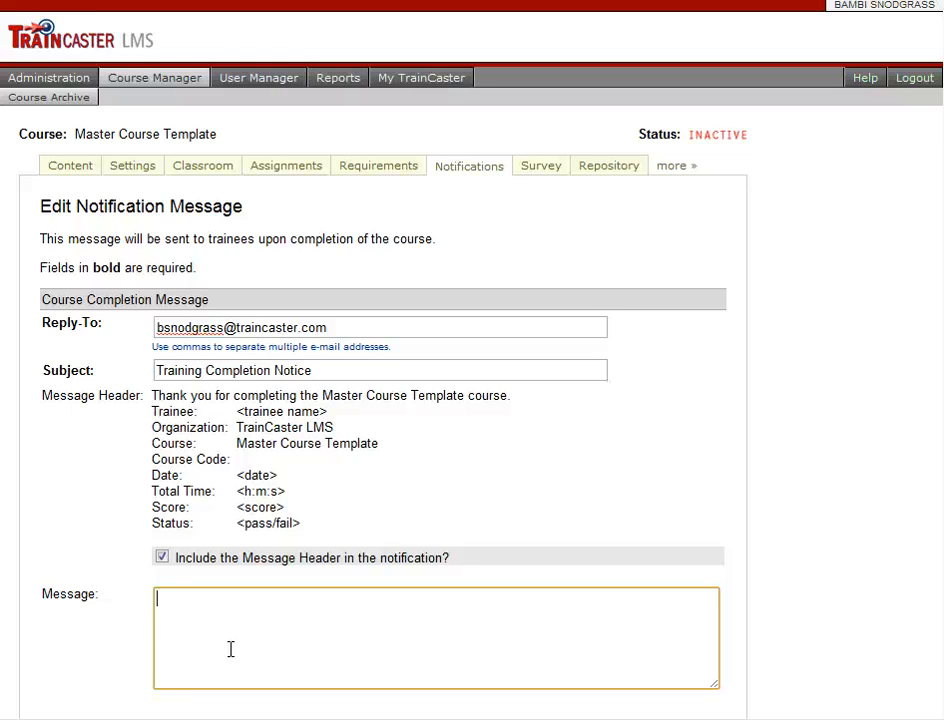
pyautogui.write('You have suc')
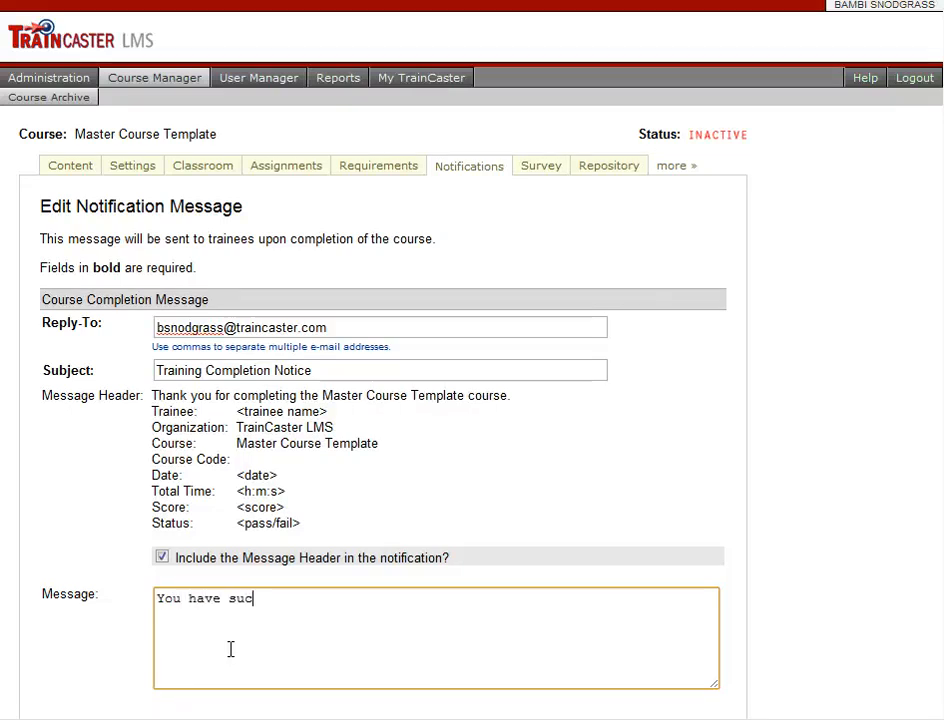
pyautogui.write('cessfully comp')
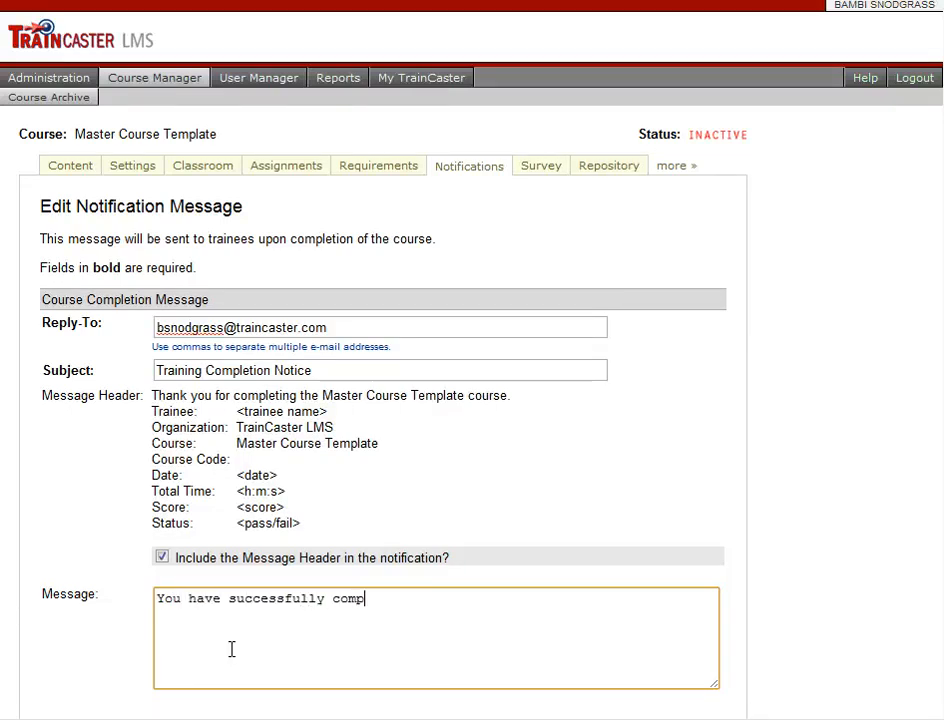
pyautogui.write('leted the above')
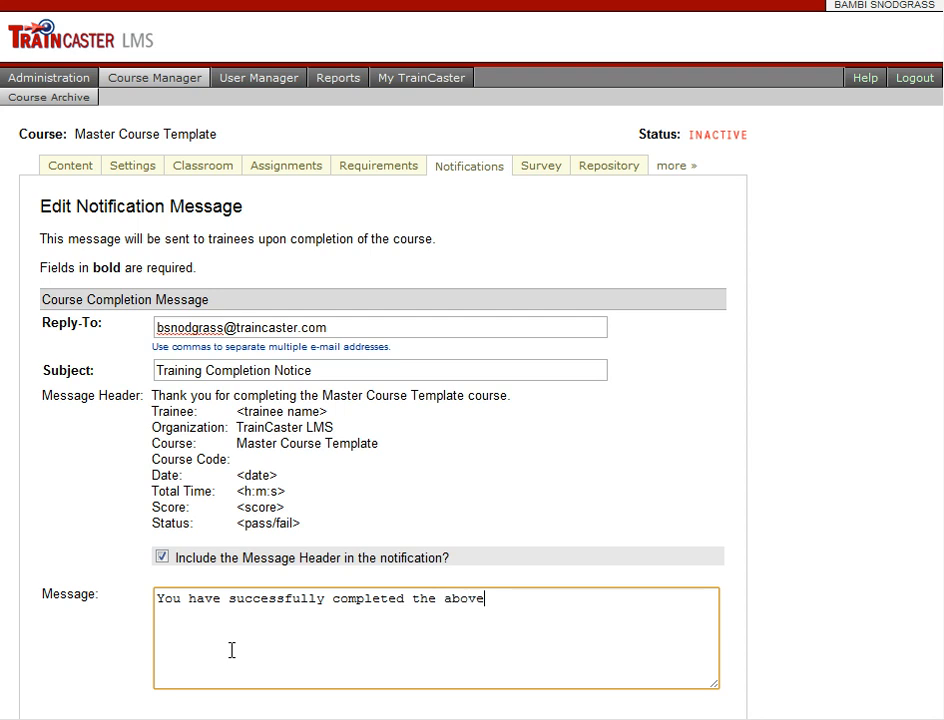
pyautogui.write(' listed course')
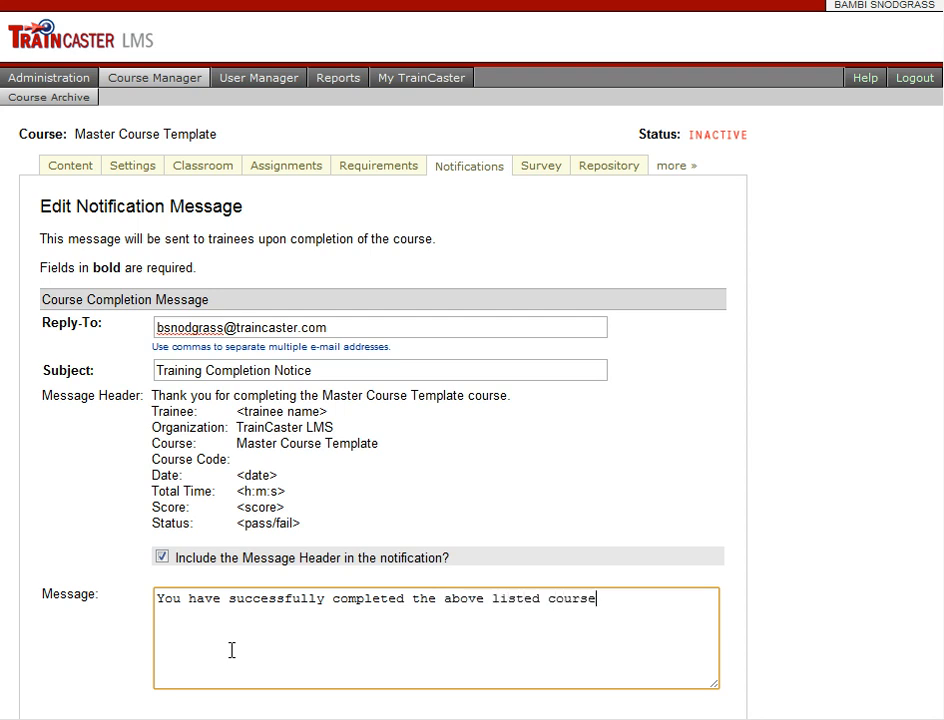
pyautogui.write('.')
pyautogui.scroll(-1, 938, 490)
pyautogui.scroll(-4, 472, 400)
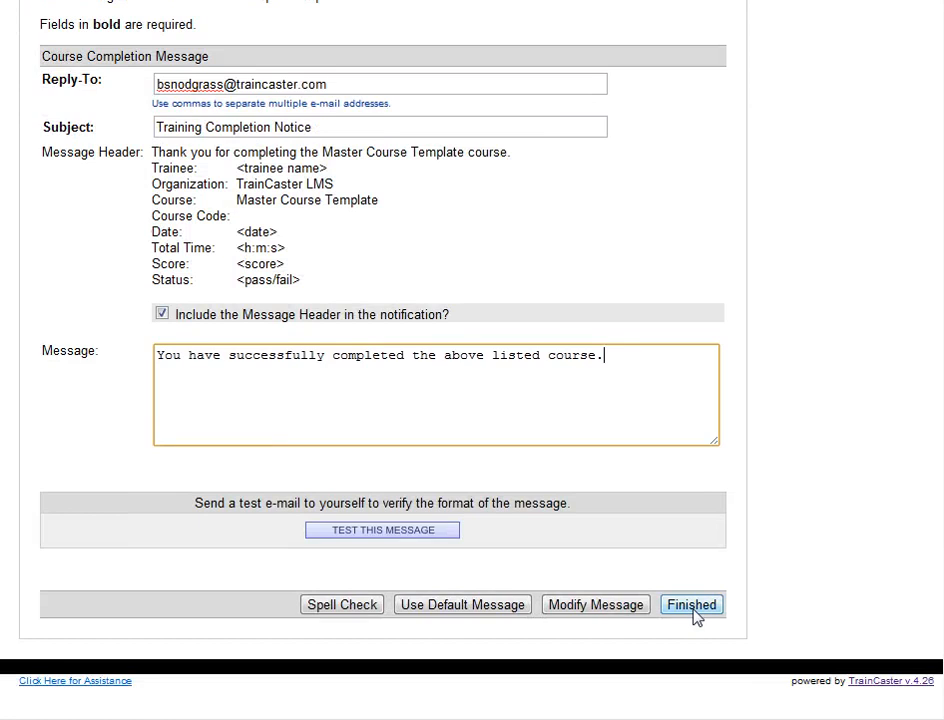
pyautogui.click(587, 610)
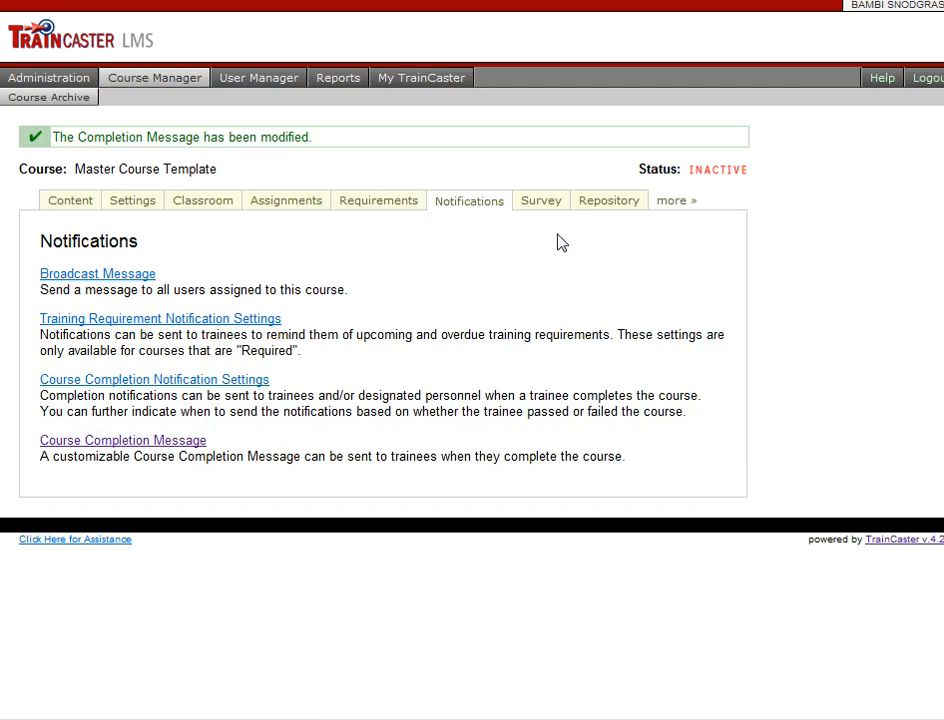
# Copy the survey from the Master Survey course into the Master Course Template.
pyautogui.click(552, 208)
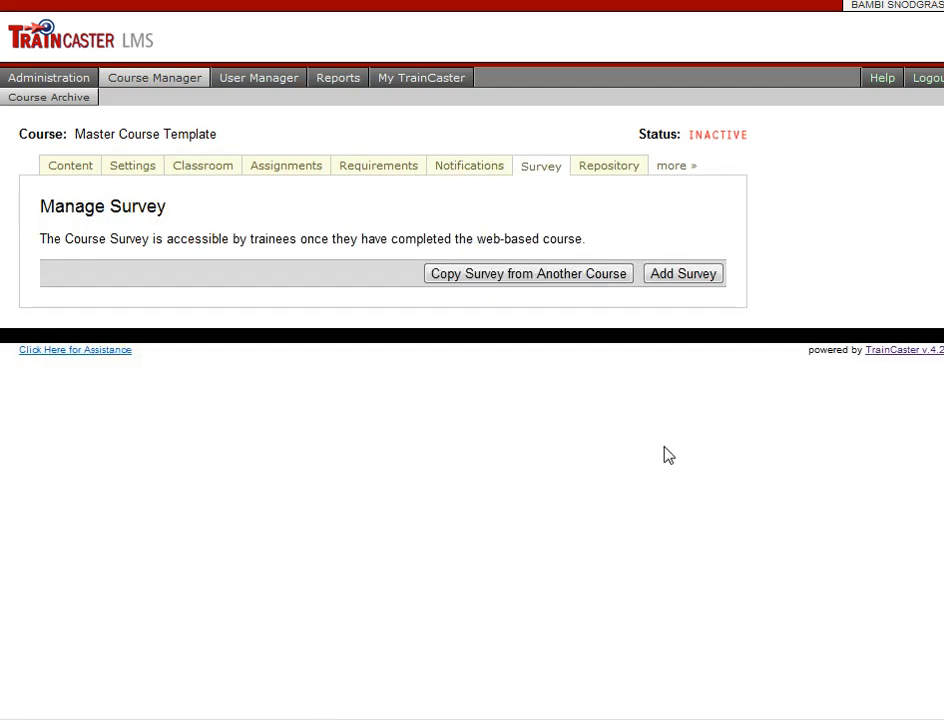
pyautogui.click(576, 279)
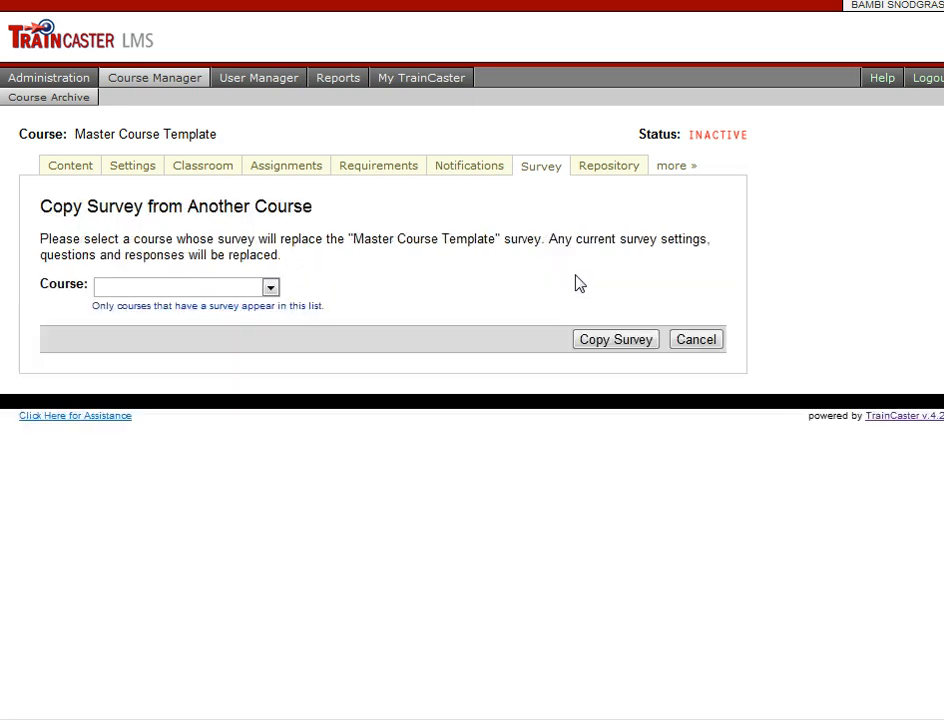
pyautogui.click(270, 288)
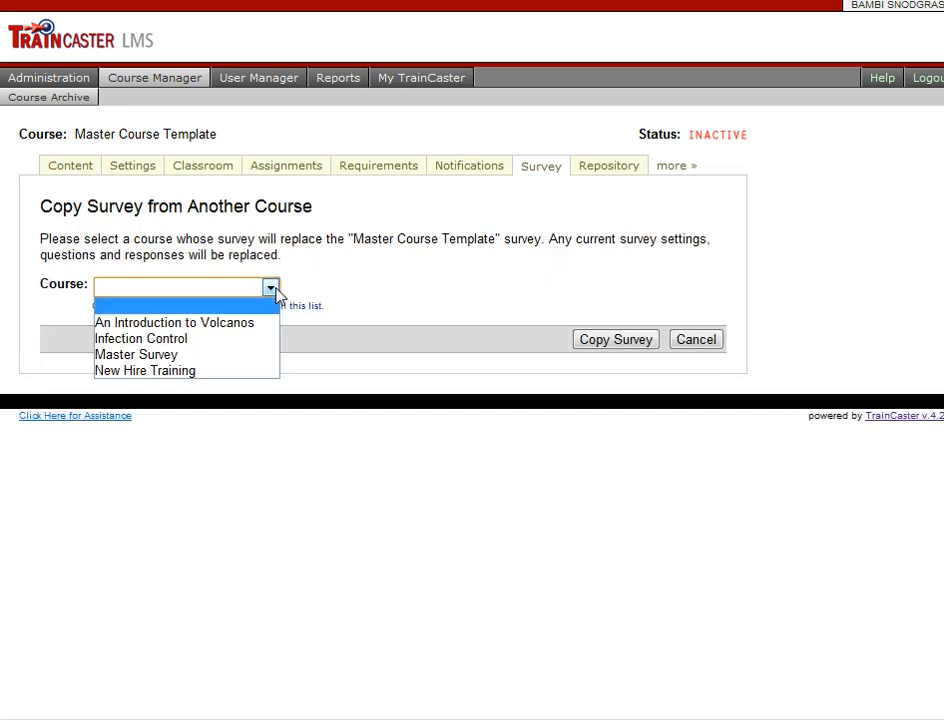
pyautogui.click(200, 355)
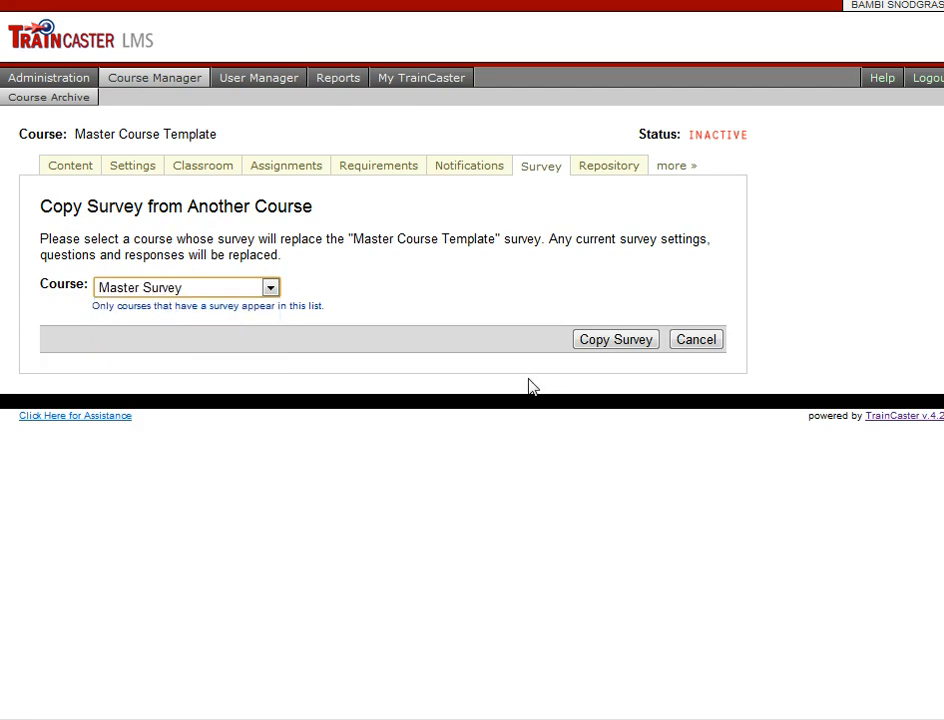
pyautogui.click(613, 345)
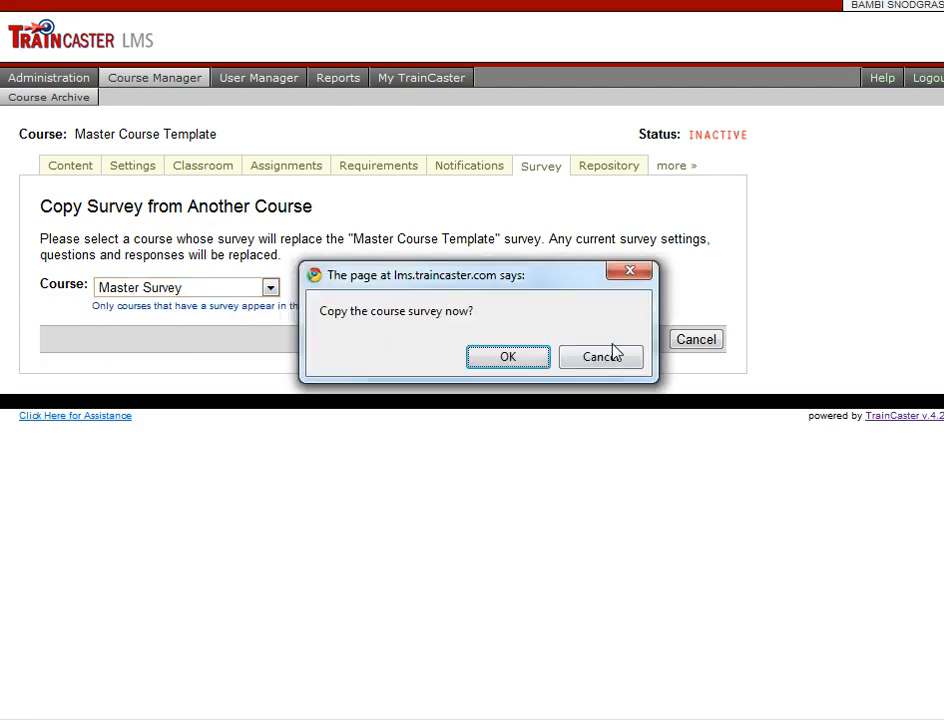
pyautogui.click(531, 362)
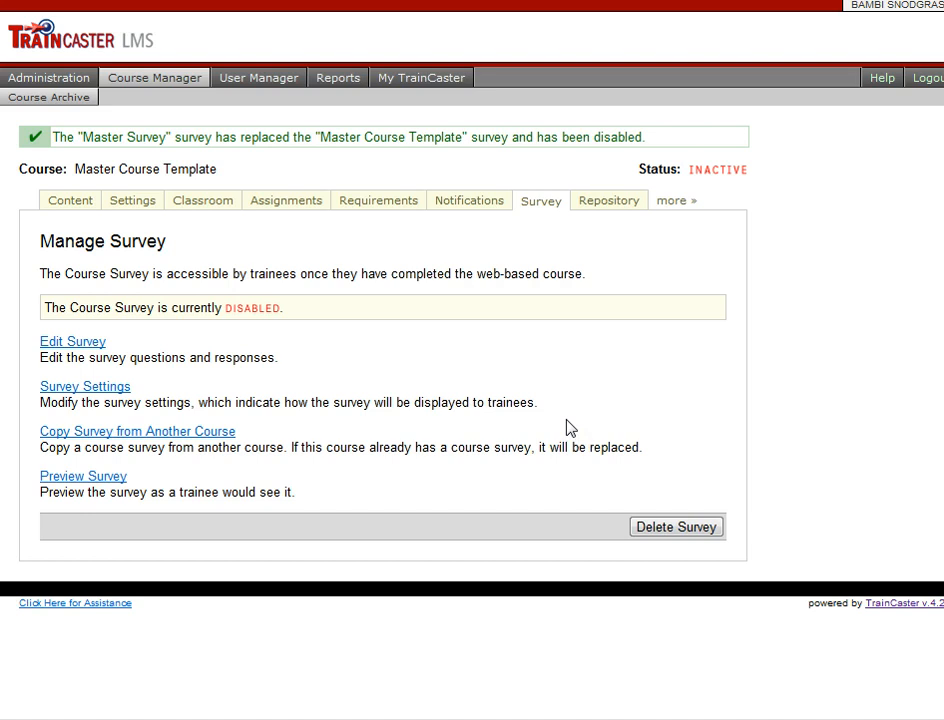